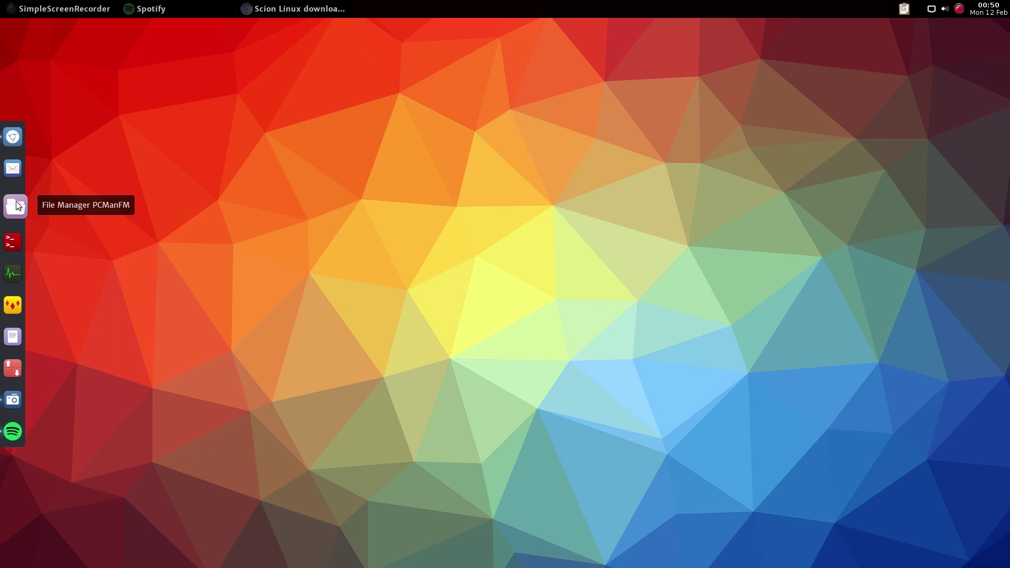
- Open and close a terminal, then open, move, scroll and quit the Task Manager
{"action": "left_click", "coordinate": [12, 237]}
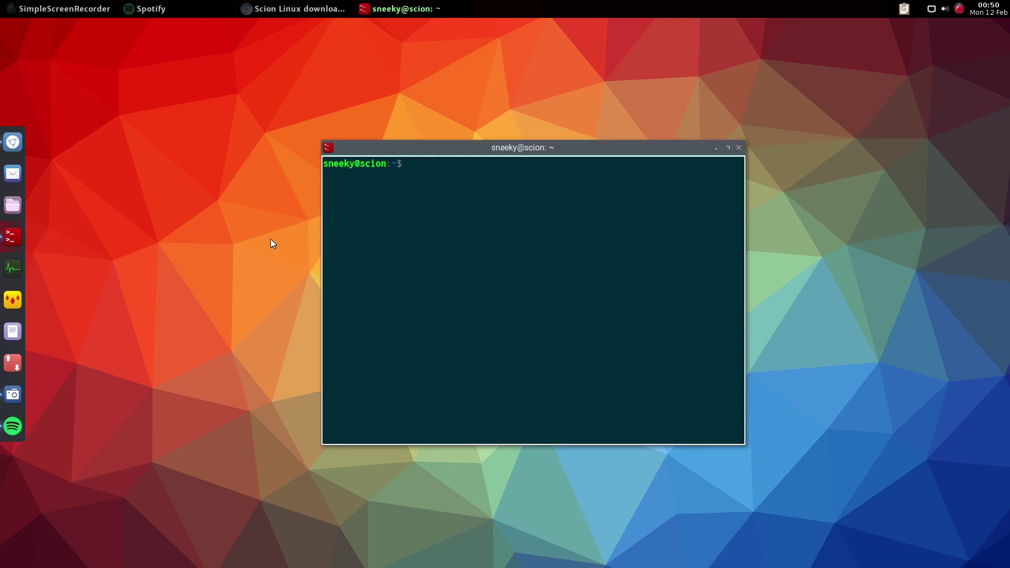
{"action": "left_click", "coordinate": [738, 148]}
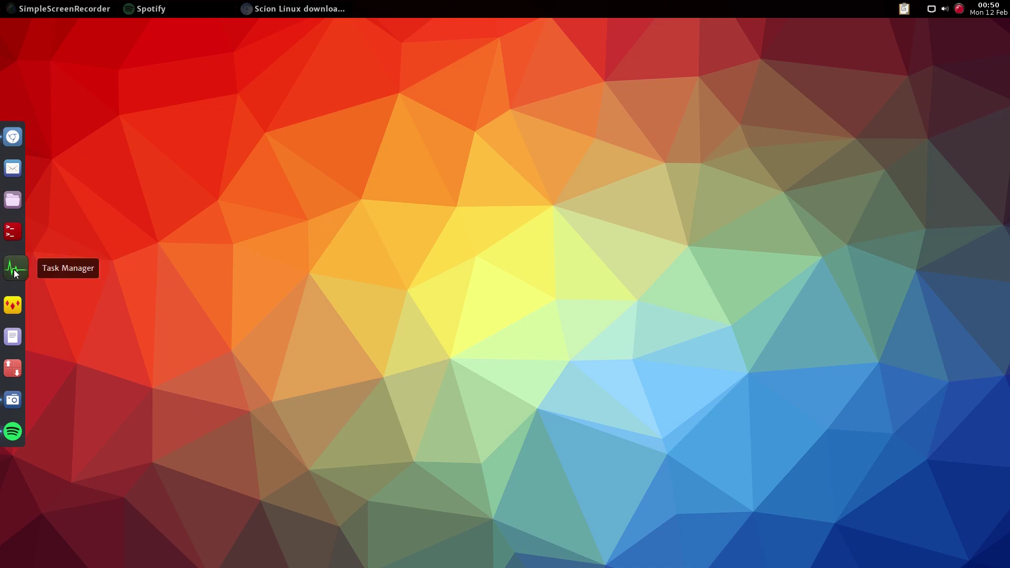
{"action": "left_click", "coordinate": [14, 270]}
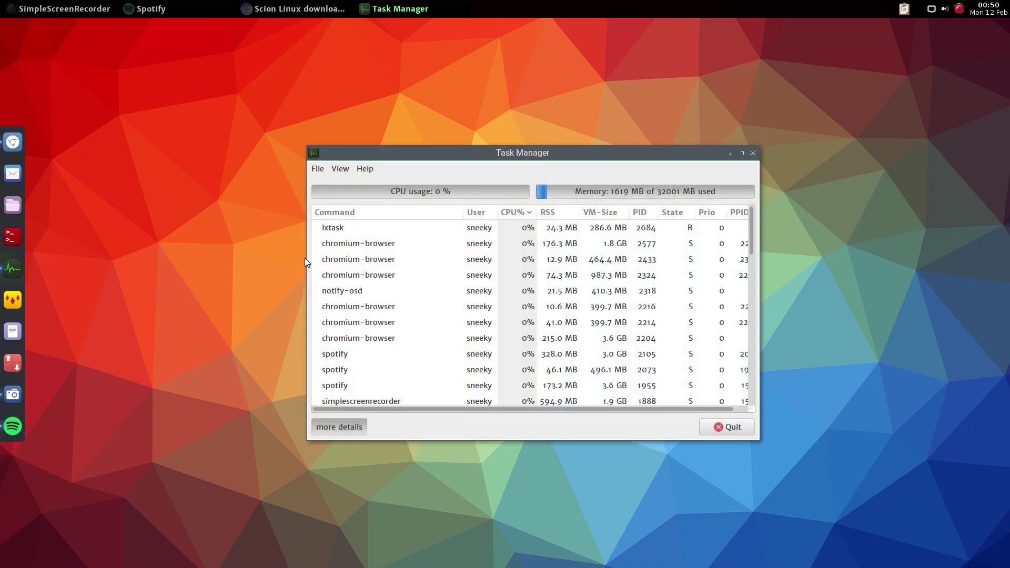
{"action": "left_click_drag", "start_coordinate": [573, 151], "coordinate": [506, 121]}
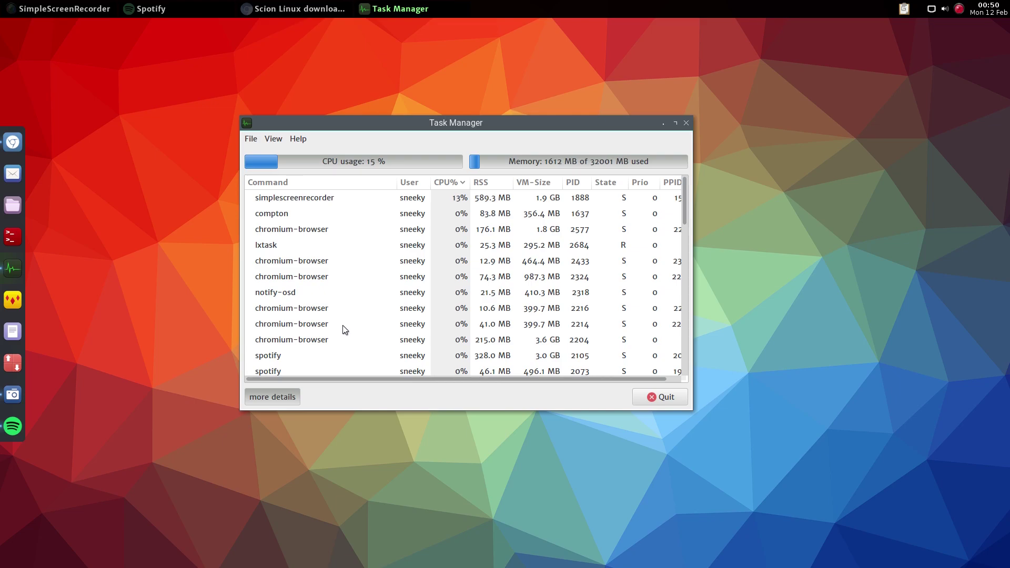
{"action": "scroll", "coordinate": [342, 326], "scroll_direction": "down", "scroll_amount": 3}
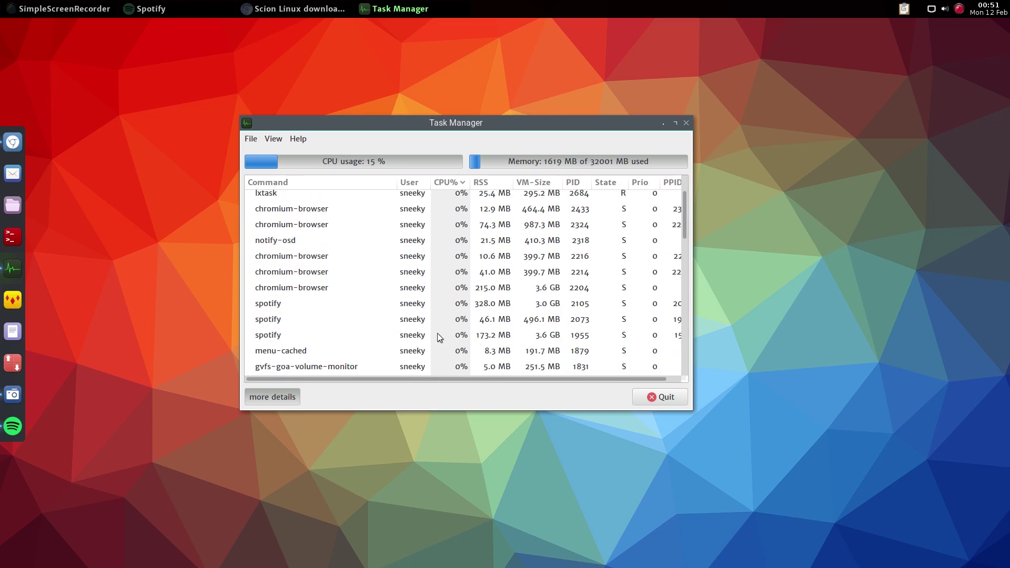
{"action": "left_click", "coordinate": [659, 399]}
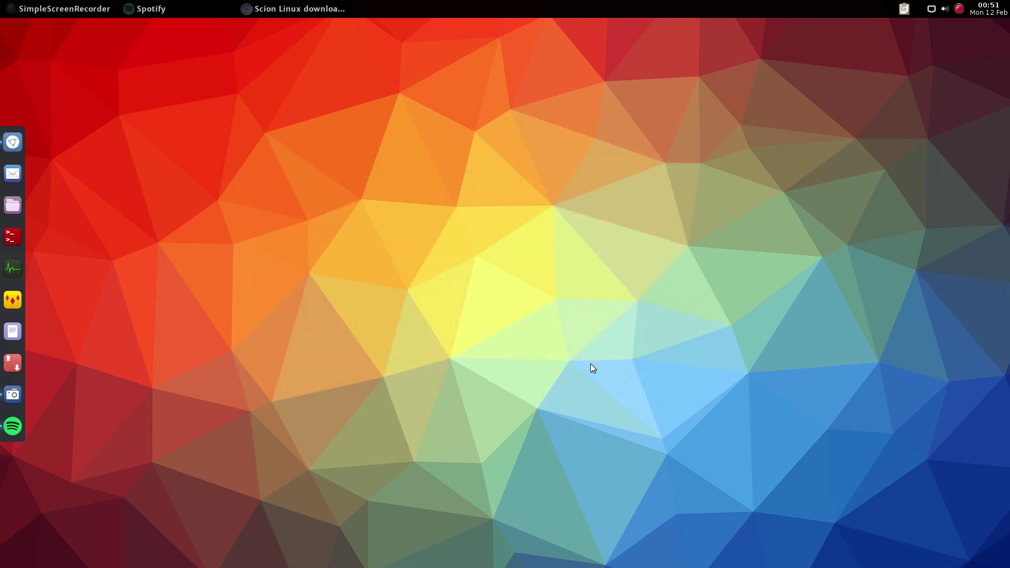
- Launch and close the Geany code editor, then the Mousepad text editor
{"action": "left_click", "coordinate": [16, 301]}
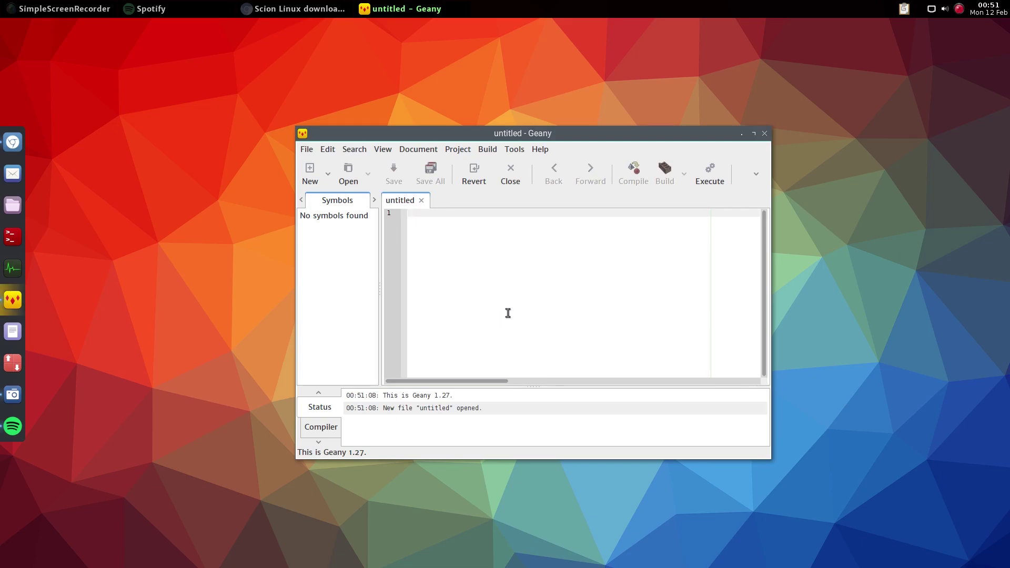
{"action": "left_click", "coordinate": [765, 133]}
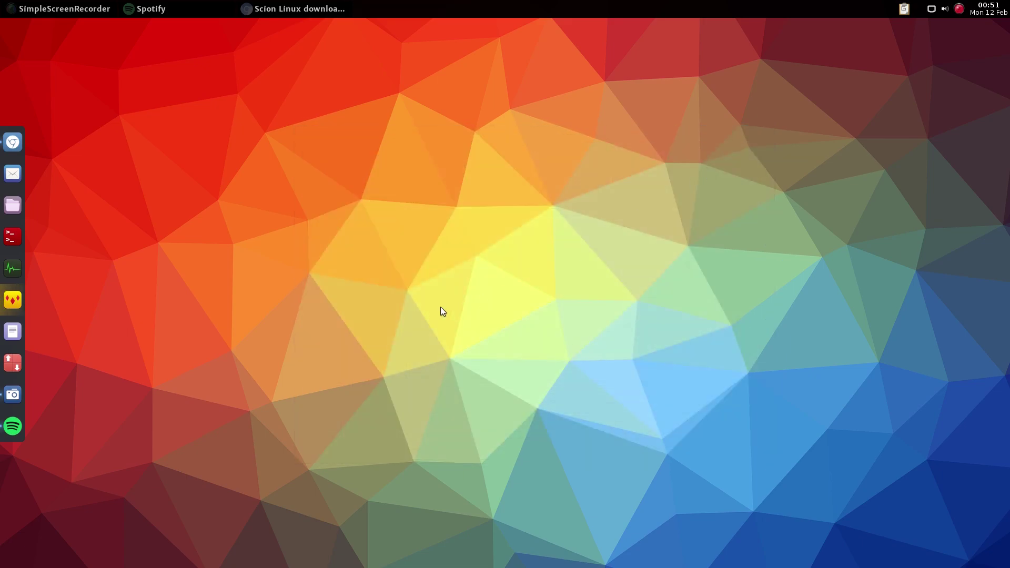
{"action": "left_click", "coordinate": [16, 333]}
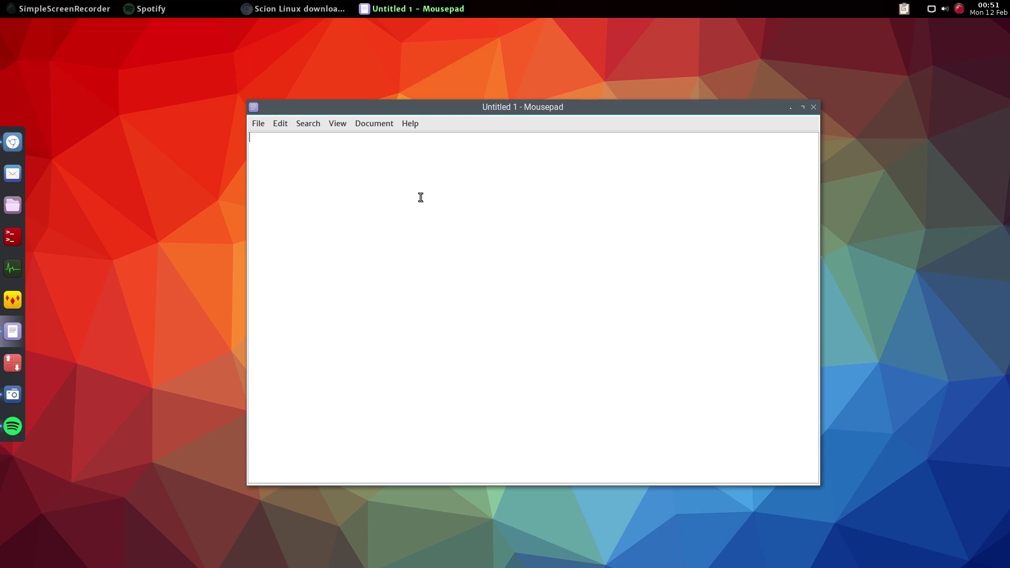
{"action": "left_click", "coordinate": [814, 109]}
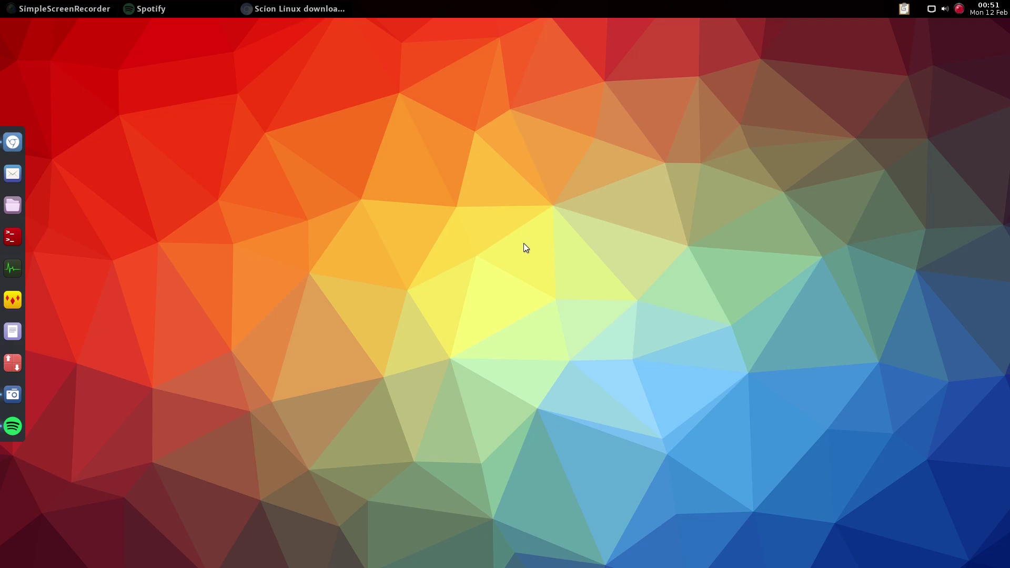
- Launch Synaptic Package Manager and authenticate with the administrator password
{"action": "left_click", "coordinate": [14, 362]}
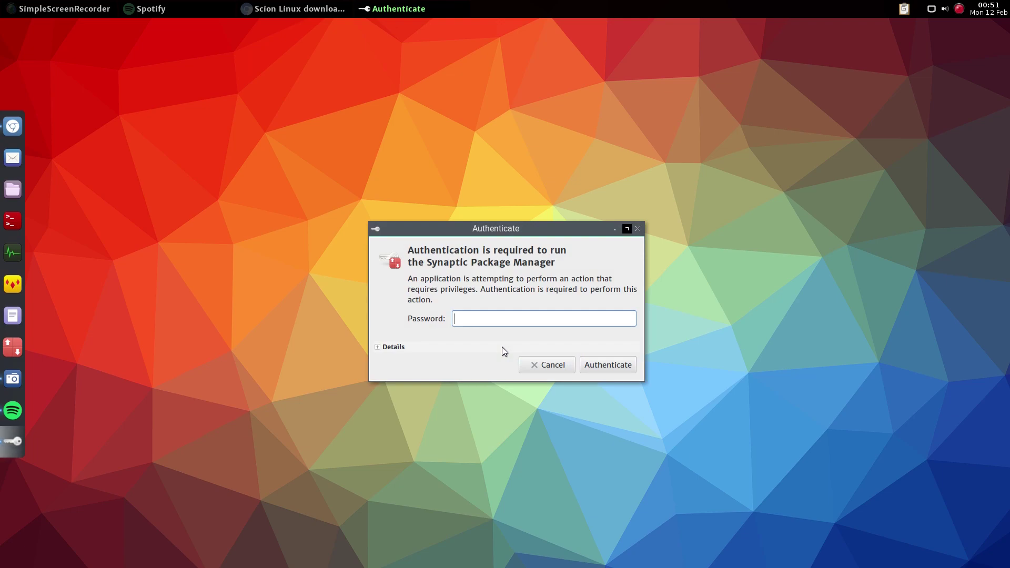
{"action": "type", "text": "•••••••"}
{"action": "key", "text": "Return"}
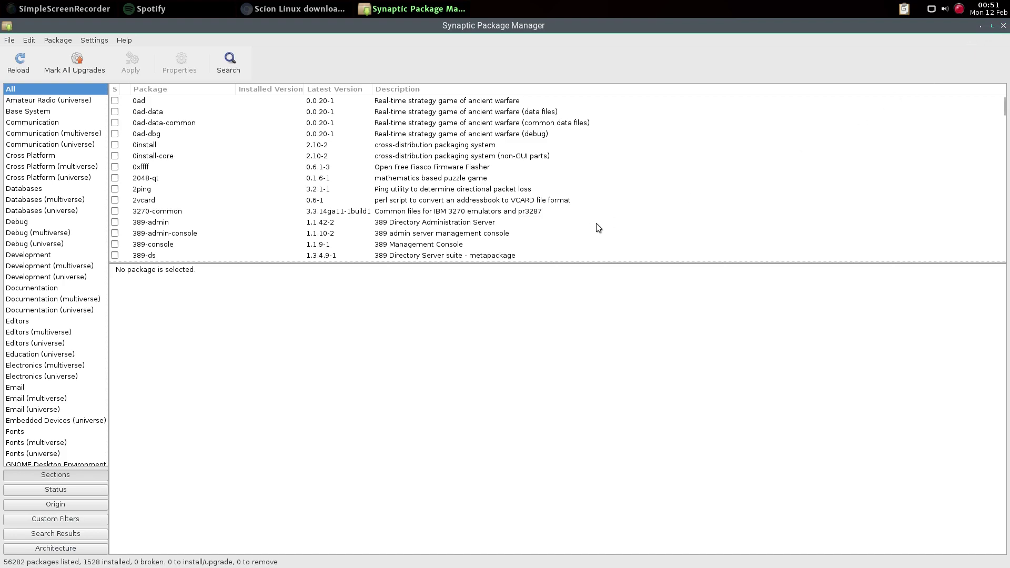
- Search for 'abiword', mark it for installation with its dependencies, and review the 39-package summary
{"action": "left_click", "coordinate": [230, 65]}
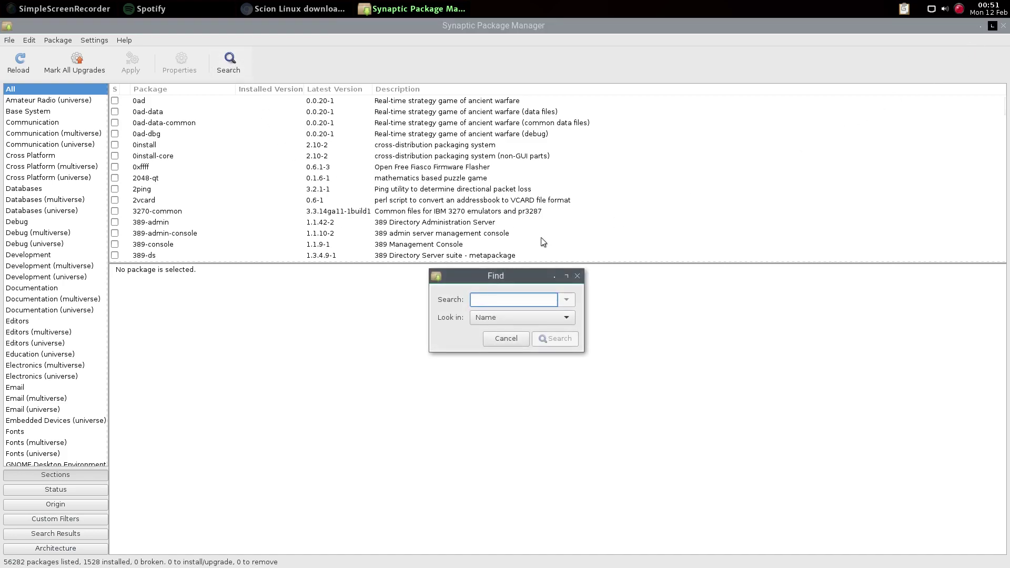
{"action": "type", "text": "abiword"}
{"action": "key", "text": "Return"}
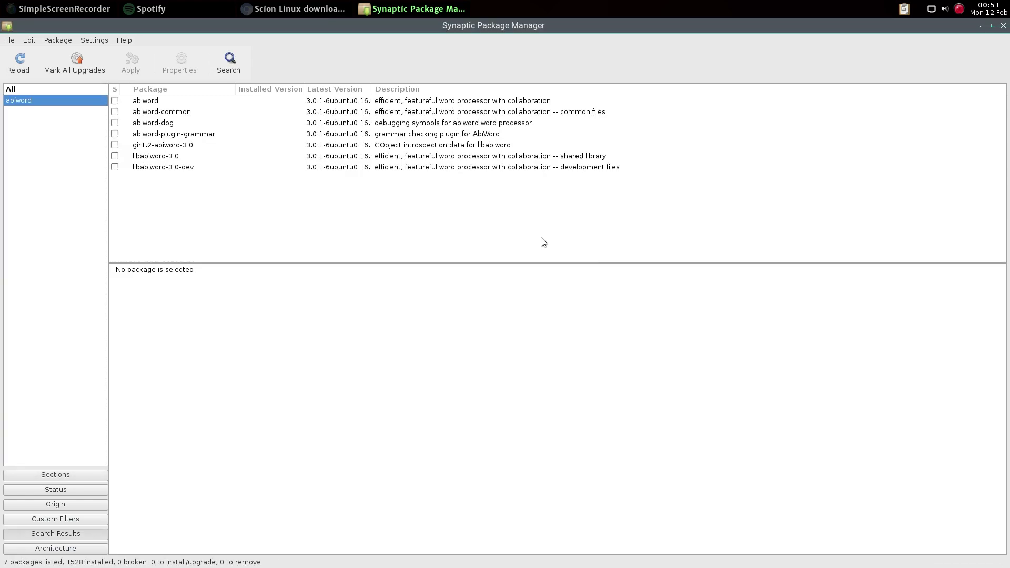
{"action": "left_click", "coordinate": [115, 100]}
{"action": "left_click", "coordinate": [149, 119]}
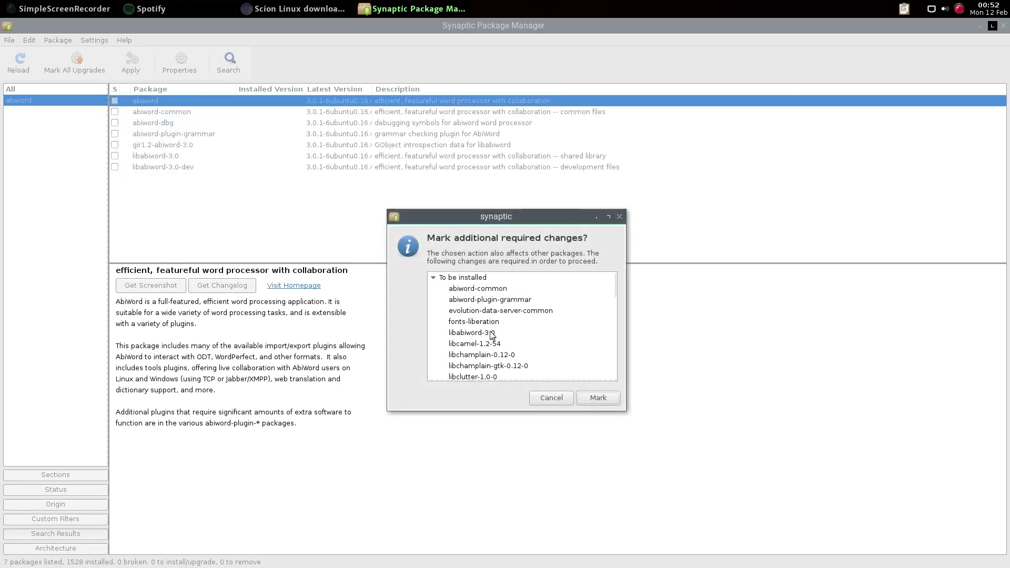
{"action": "left_click", "coordinate": [598, 399]}
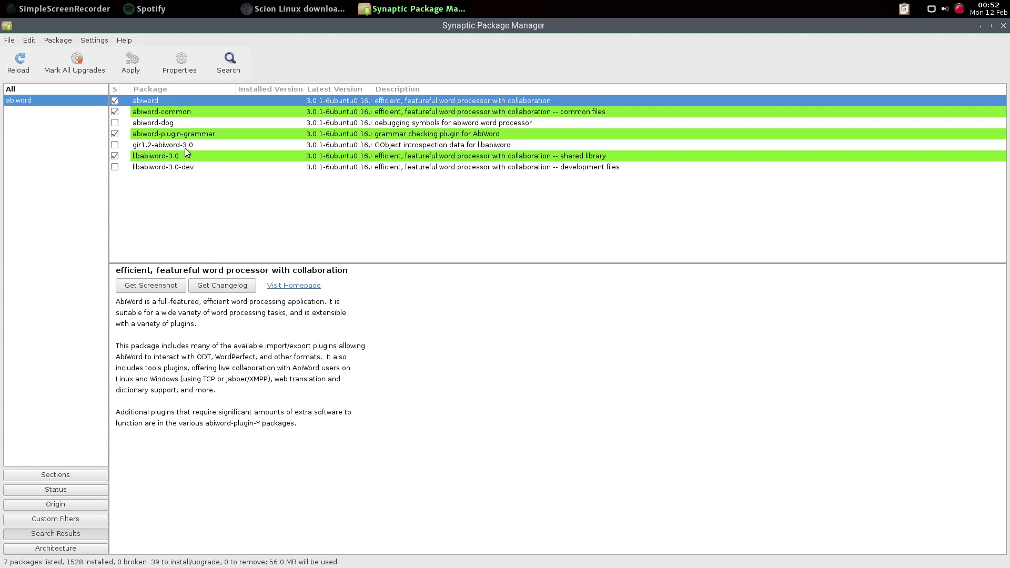
{"action": "left_click", "coordinate": [144, 65]}
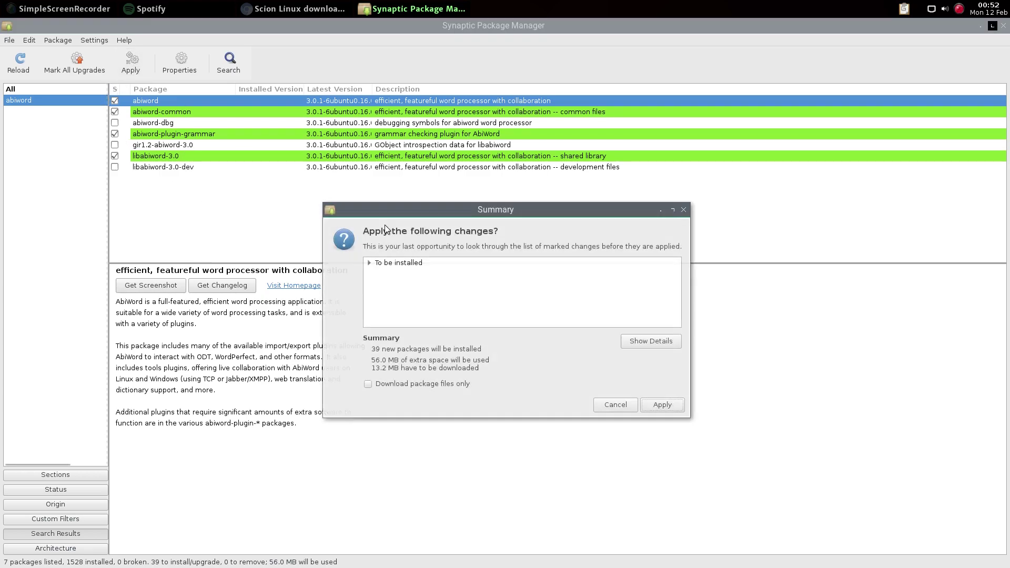
- Apply the 39-package abiword installation, then close Synaptic once it finishes
{"action": "left_click", "coordinate": [662, 405]}
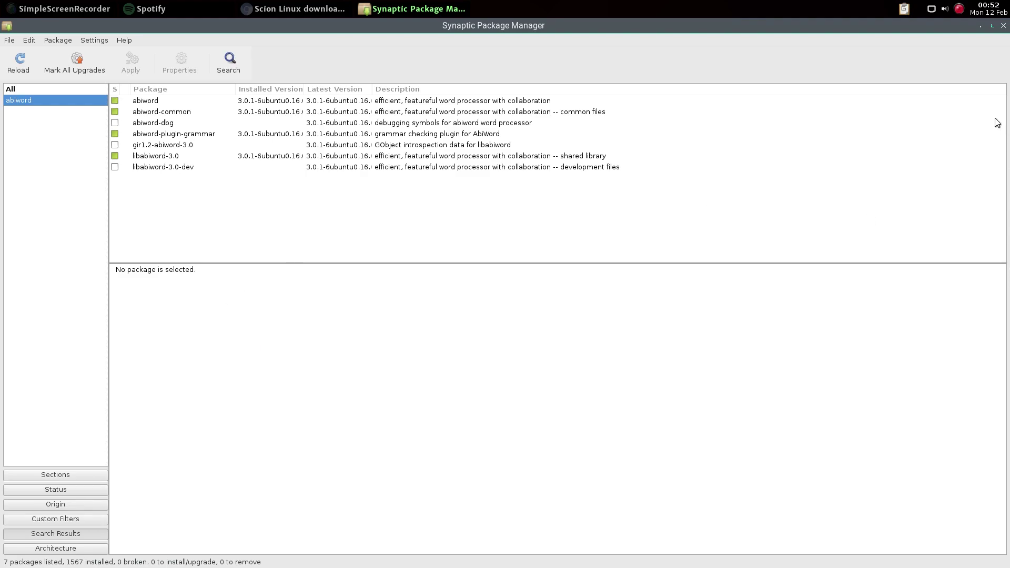
{"action": "left_click", "coordinate": [1004, 26]}
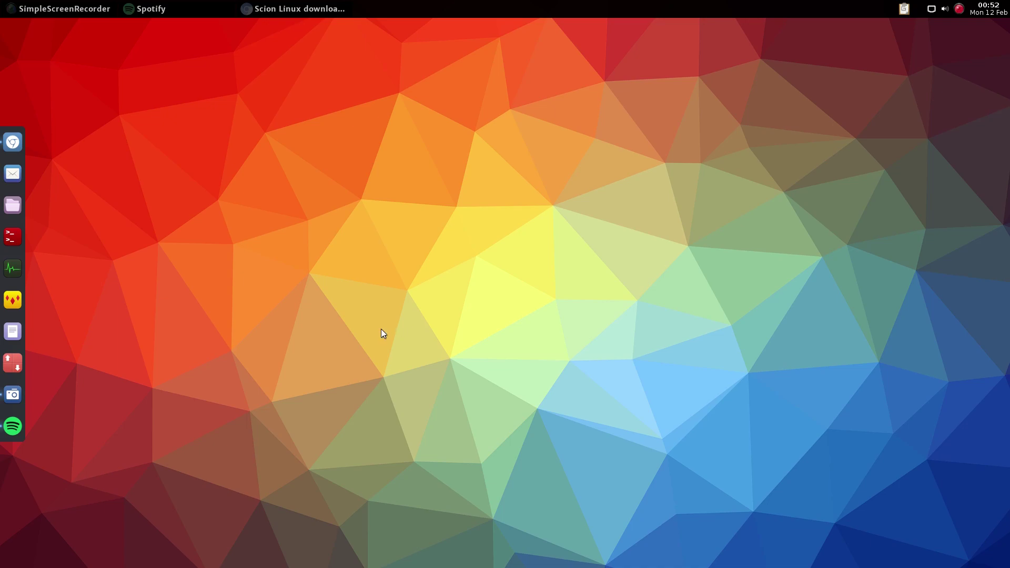
- Launch AbiWord from the desktop menu's office applications
{"action": "right_click", "coordinate": [202, 196]}
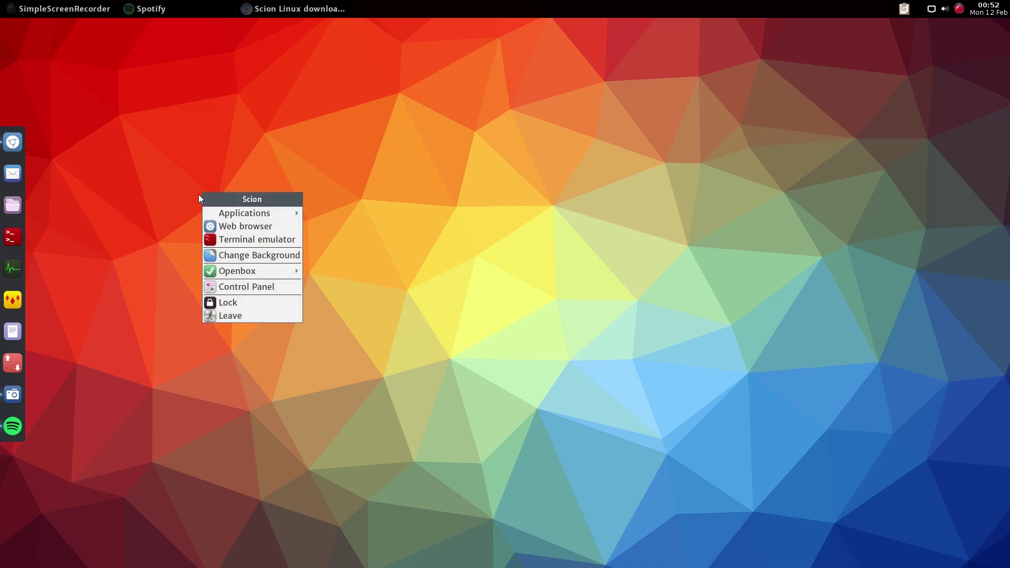
{"action": "mouse_move", "coordinate": [222, 214]}
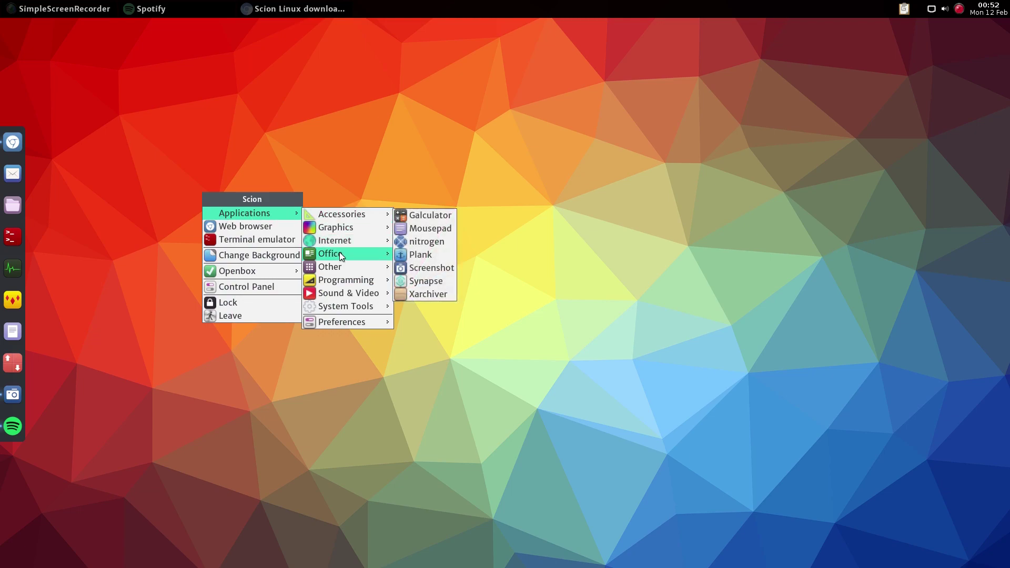
{"action": "mouse_move", "coordinate": [340, 253]}
{"action": "left_click", "coordinate": [425, 254]}
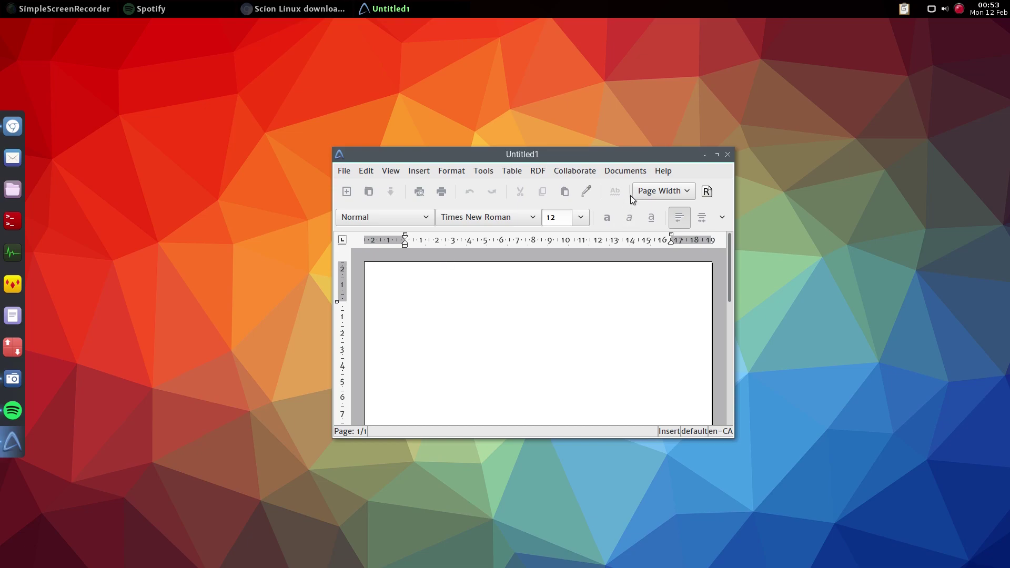
- View and dismiss the About AbiWord box, move and resize the window, then close Untitled1
{"action": "left_click", "coordinate": [664, 172]}
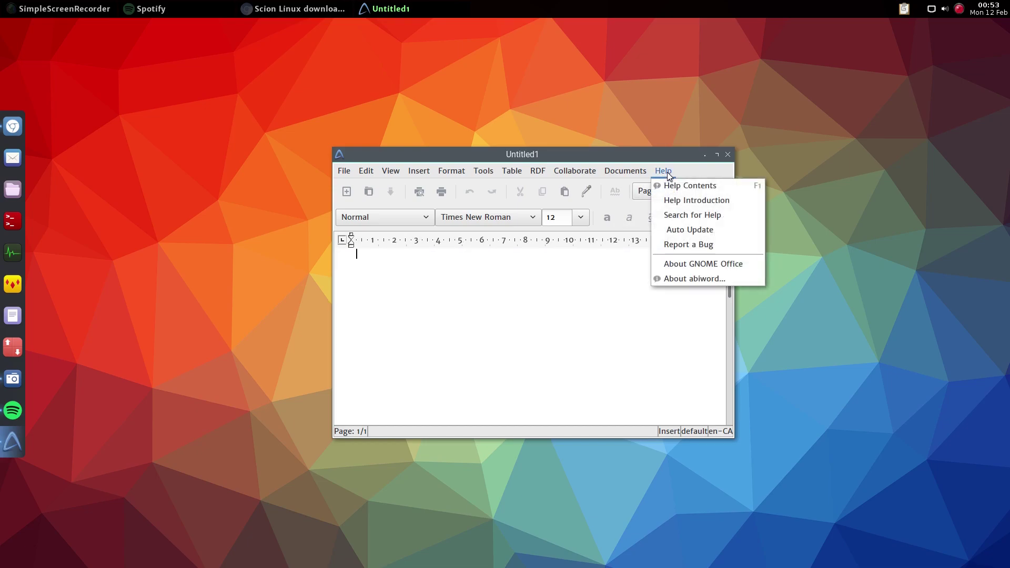
{"action": "left_click", "coordinate": [696, 278]}
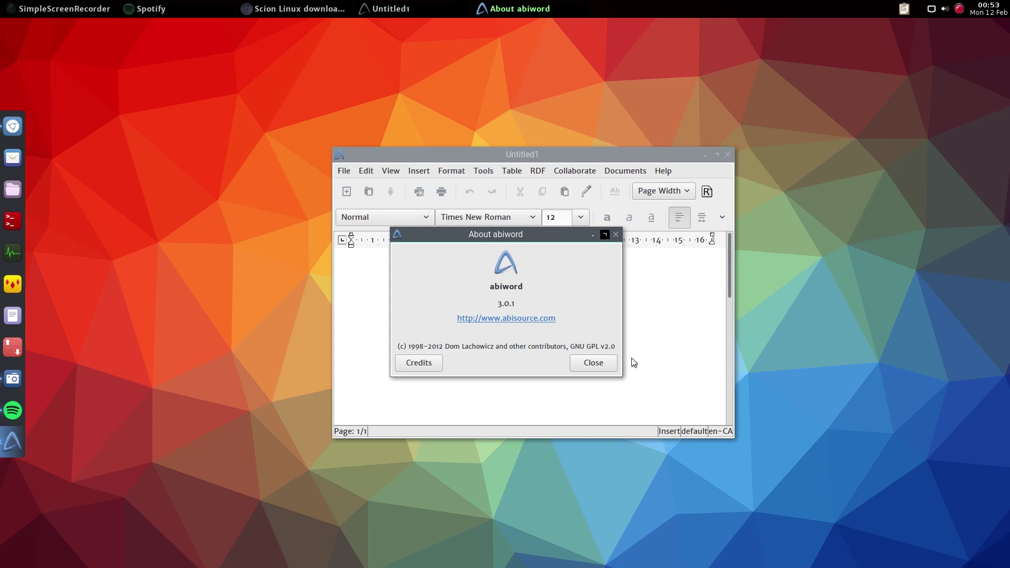
{"action": "left_click", "coordinate": [594, 363]}
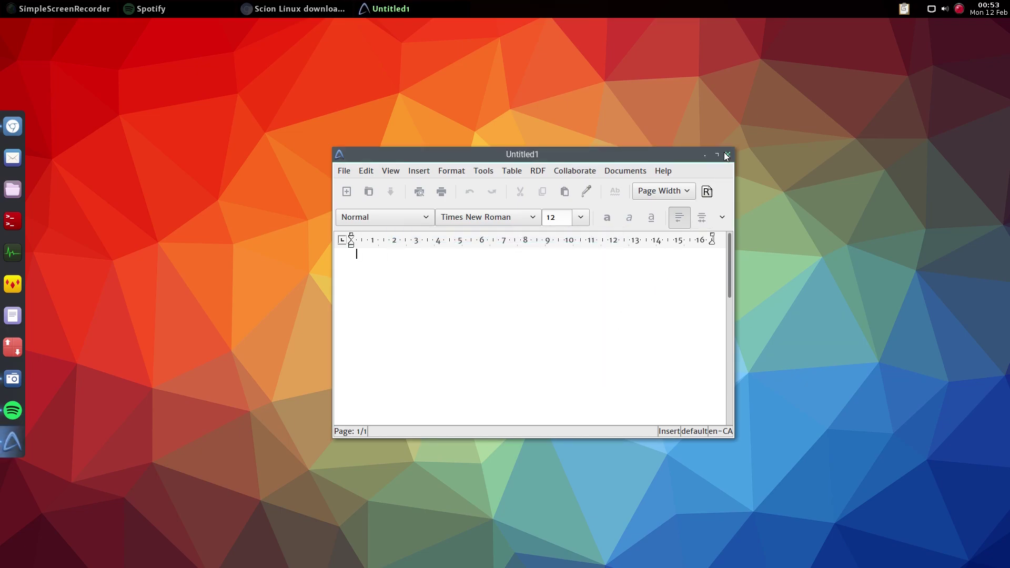
{"action": "left_click_drag", "start_coordinate": [563, 150], "coordinate": [507, 120]}
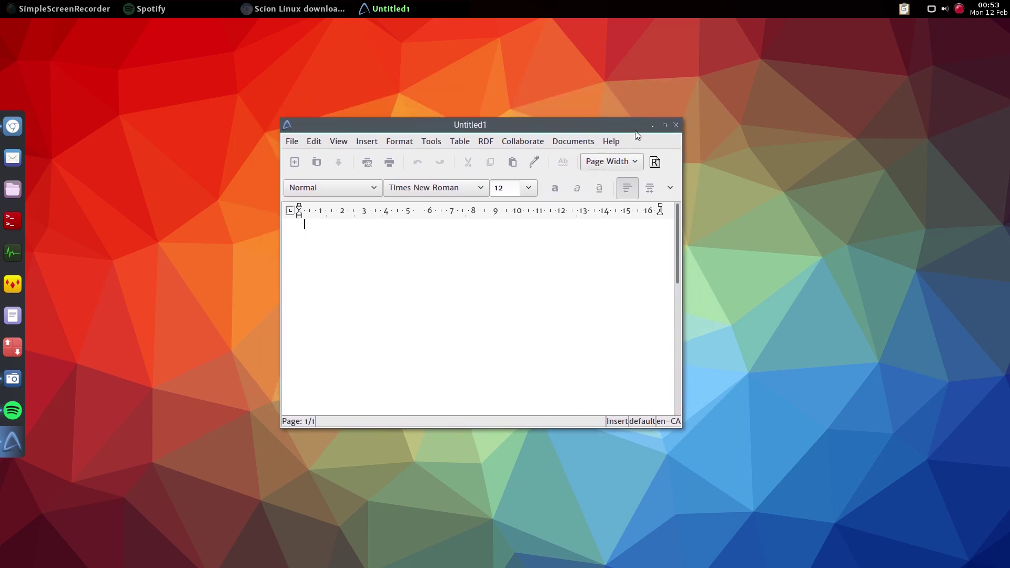
{"action": "left_click", "coordinate": [676, 125]}
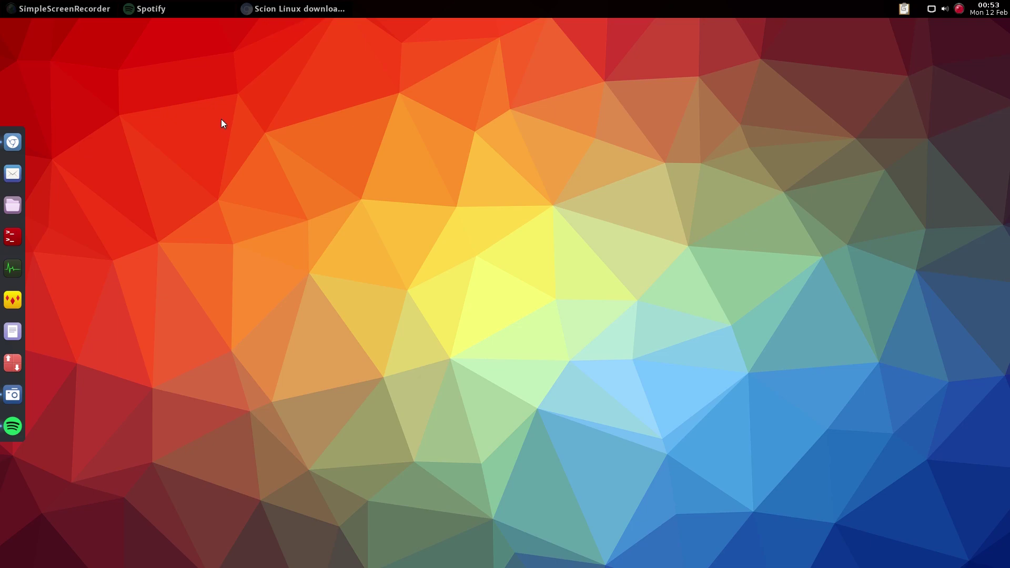
{"action": "right_click", "coordinate": [222, 120]}
{"action": "mouse_move", "coordinate": [234, 137]}
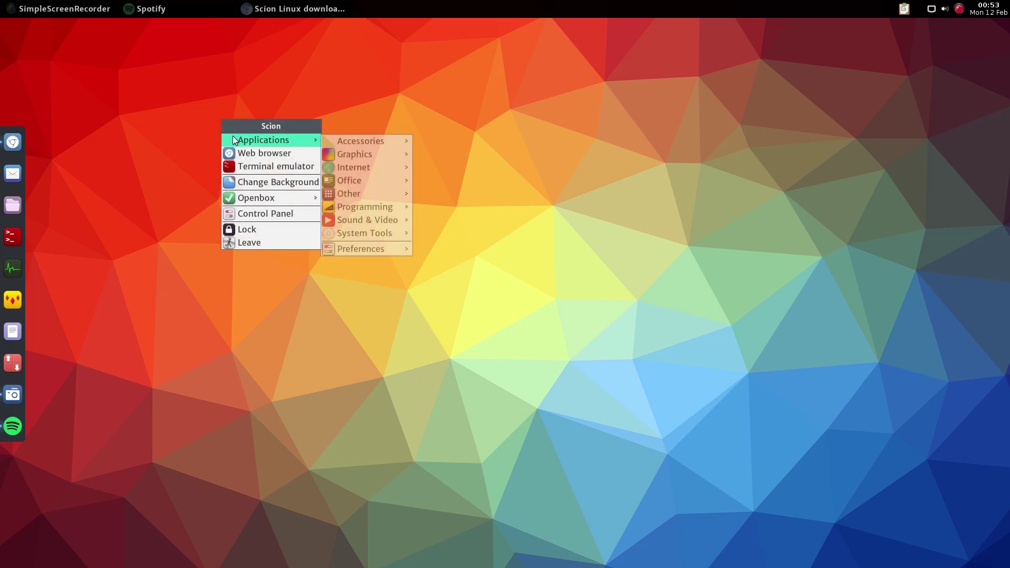
{"action": "mouse_move", "coordinate": [355, 234]}
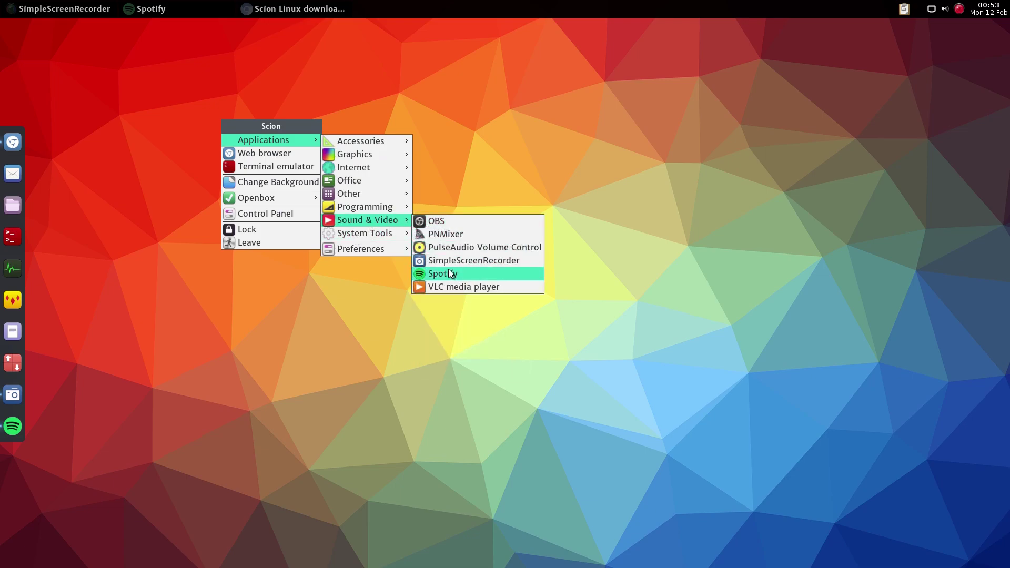
{"action": "mouse_move", "coordinate": [377, 194]}
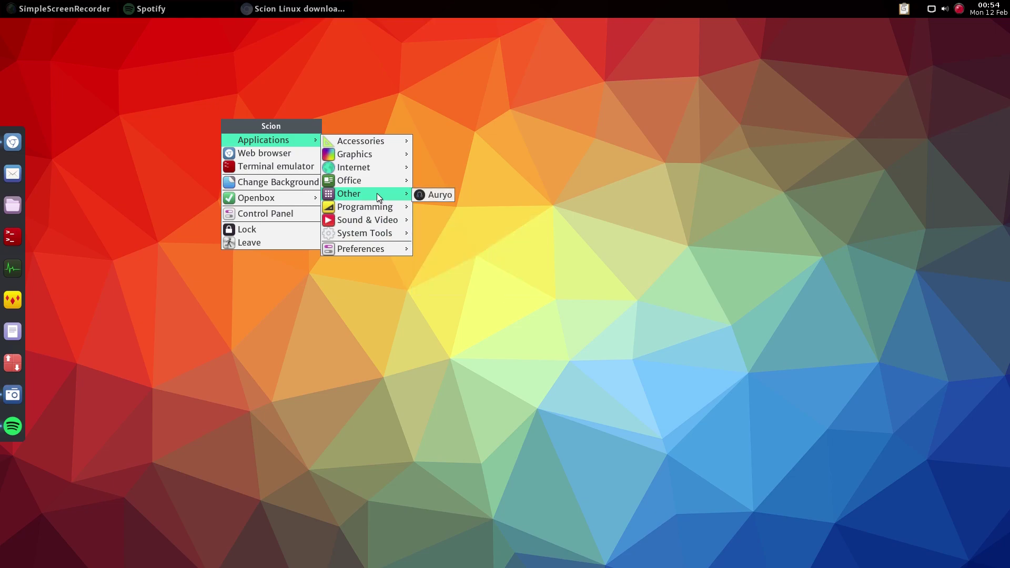
{"action": "left_click", "coordinate": [431, 198]}
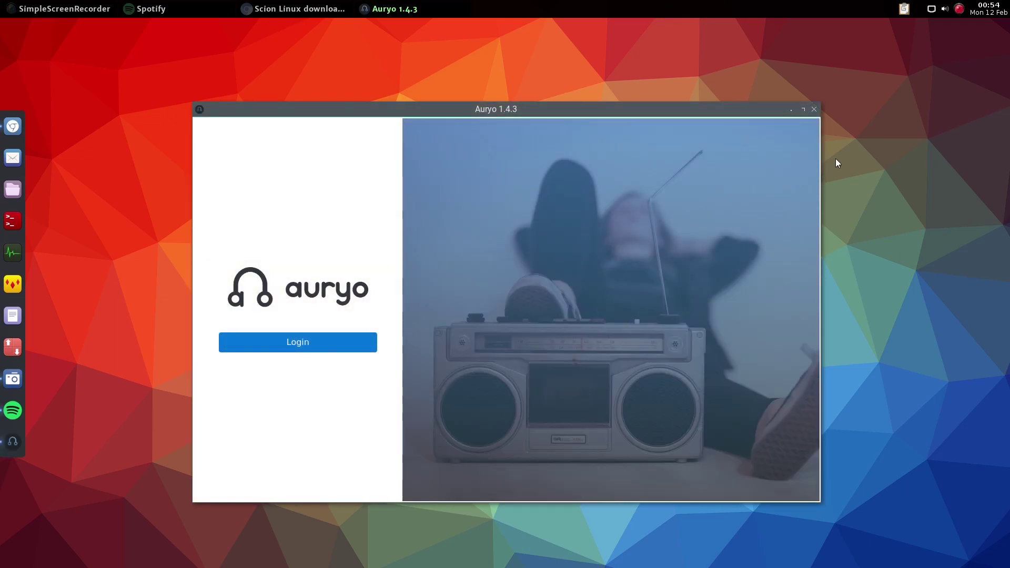
{"action": "left_click", "coordinate": [815, 109]}
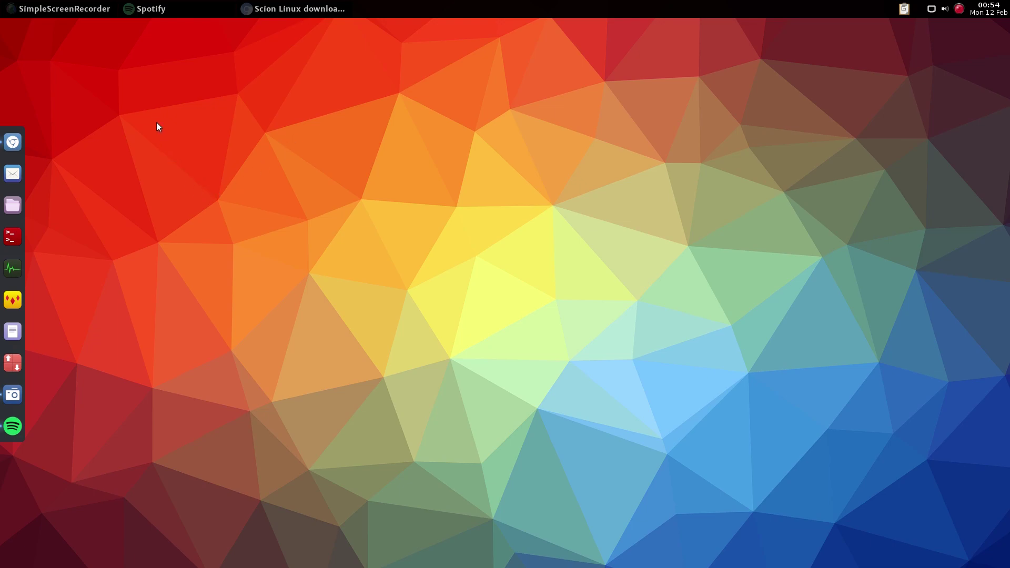
- Bring Spotify forward, dismiss its advertisement, and quit the player
{"action": "left_click", "coordinate": [158, 9]}
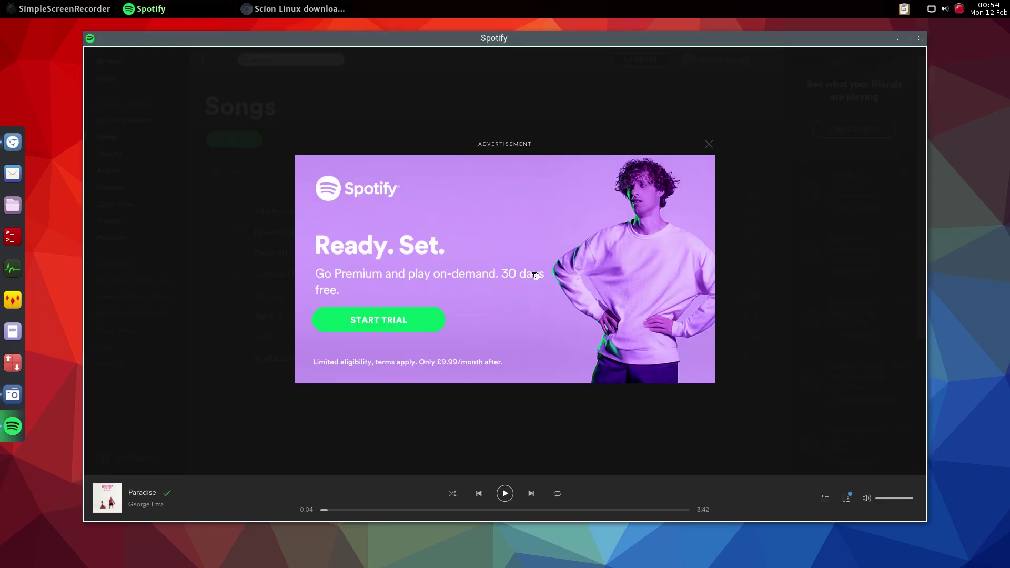
{"action": "left_click", "coordinate": [710, 144]}
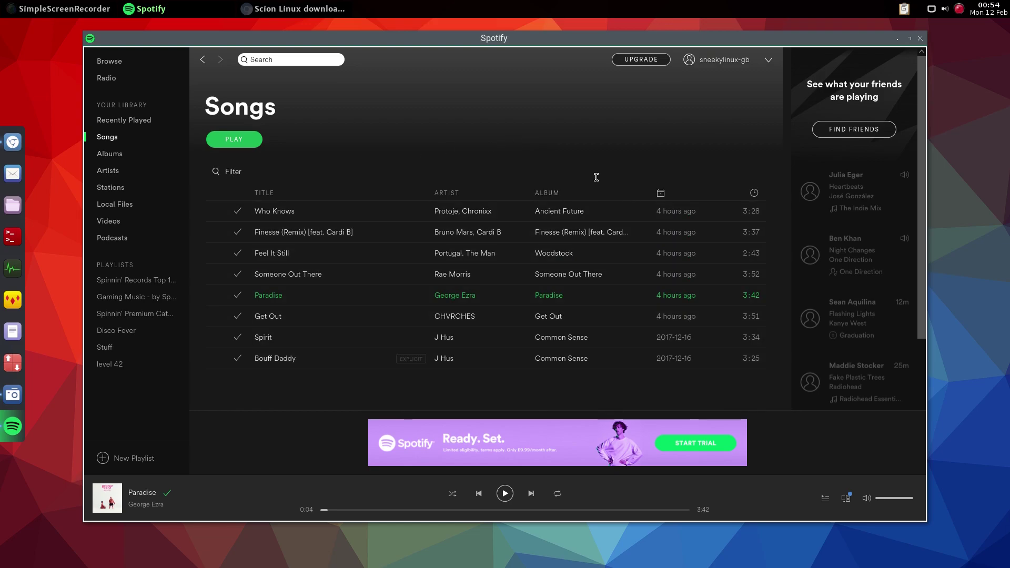
{"action": "left_click", "coordinate": [920, 39]}
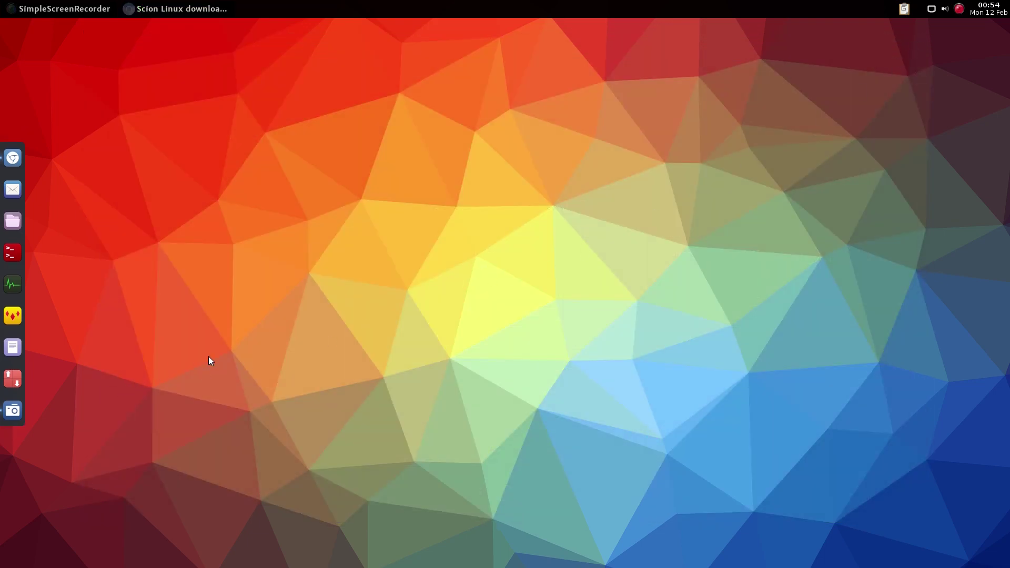
- In a new terminal, run 'snap install minetest' and authorise it with the password
{"action": "left_click", "coordinate": [13, 253]}
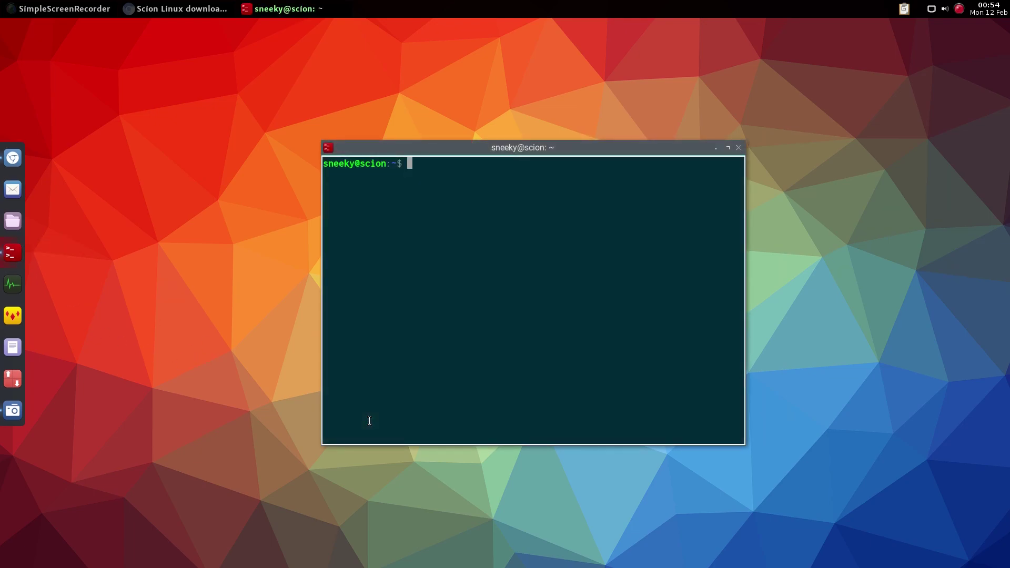
{"action": "type", "text": "snap install minetest"}
{"action": "key", "text": "Return"}
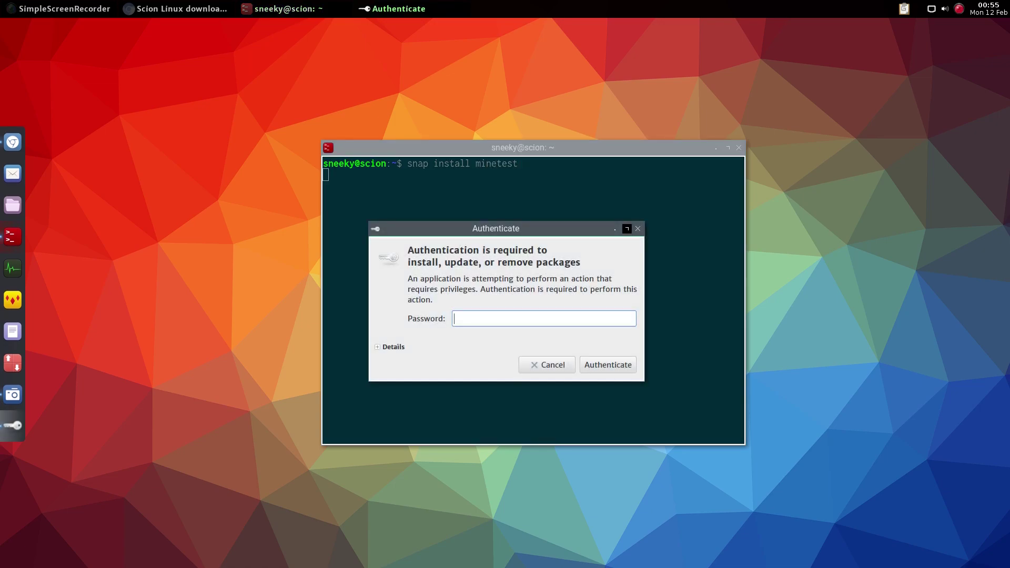
{"action": "type", "text": "•••••••••"}
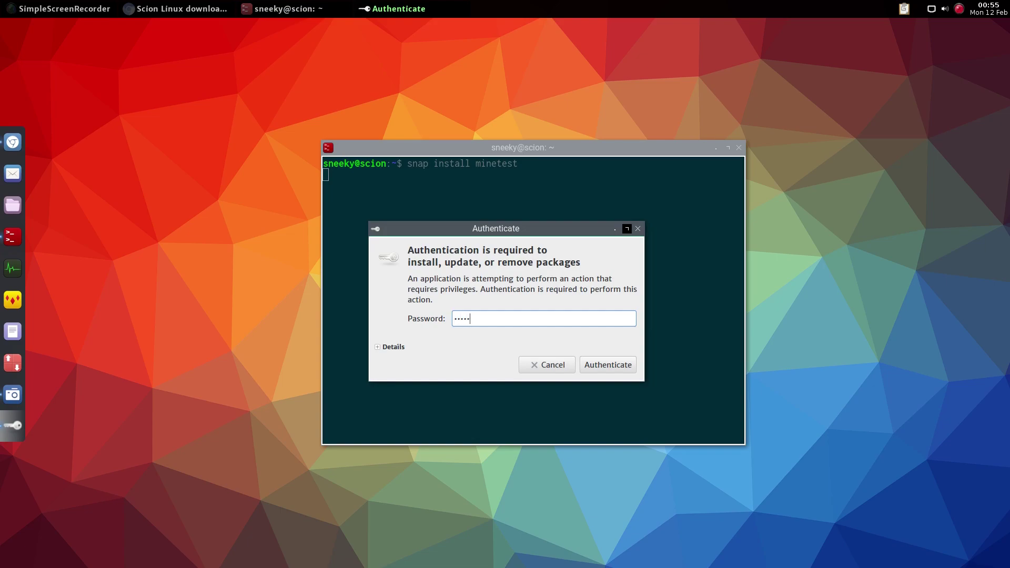
{"action": "key", "text": "Return"}
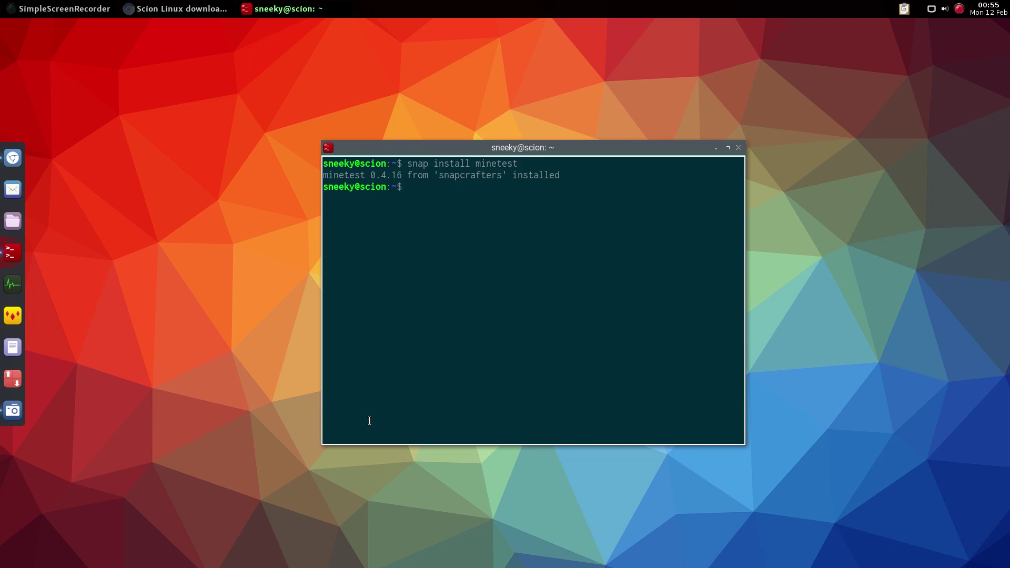
- Run 'htop' to view live processes, move its window up-left, then close the terminal
{"action": "type", "text": "ho"}
{"action": "key", "text": "BackSpace"}
{"action": "type", "text": "top"}
{"action": "key", "text": "Return"}
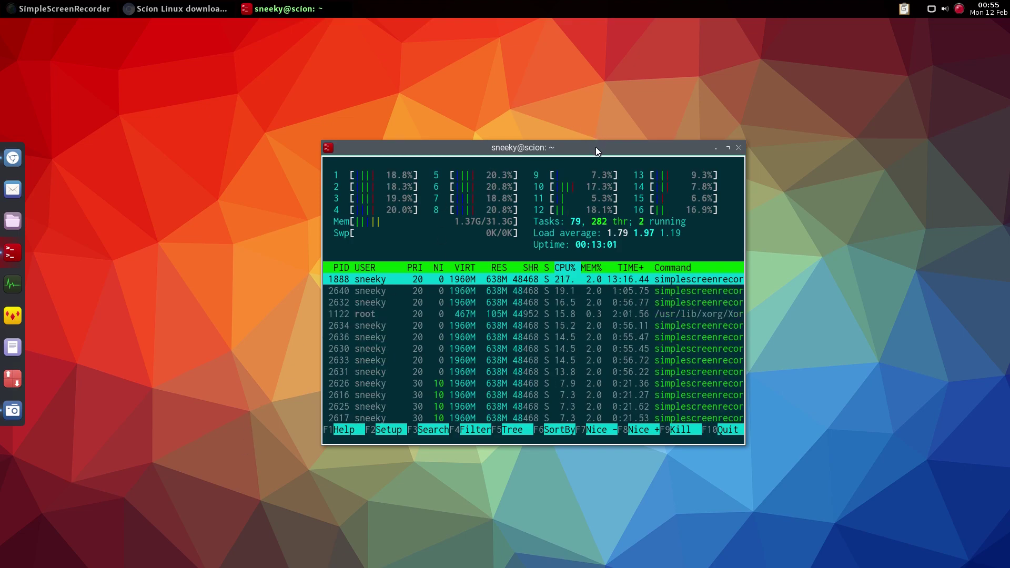
{"action": "left_click_drag", "start_coordinate": [595, 149], "coordinate": [547, 99]}
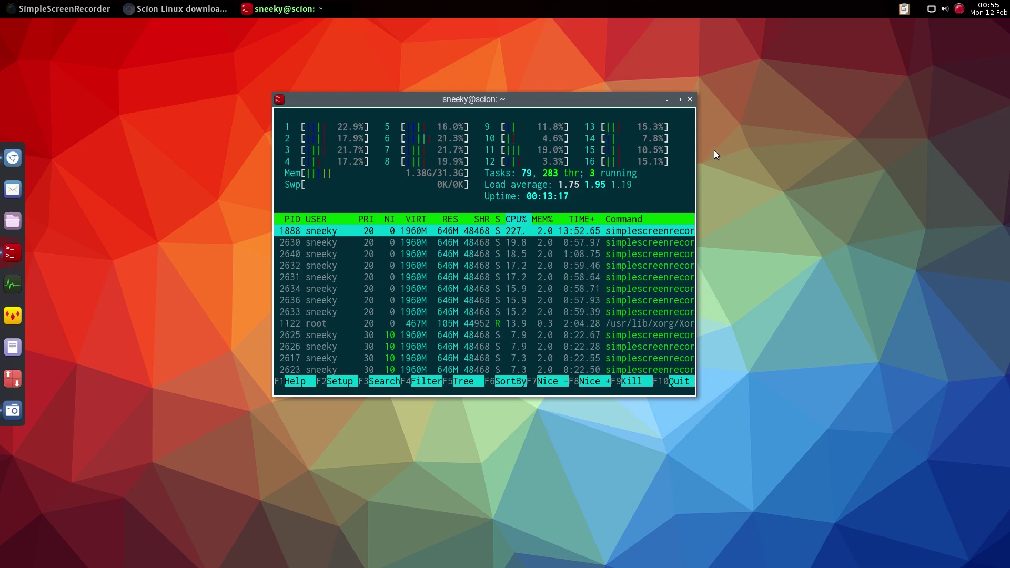
{"action": "left_click", "coordinate": [690, 100]}
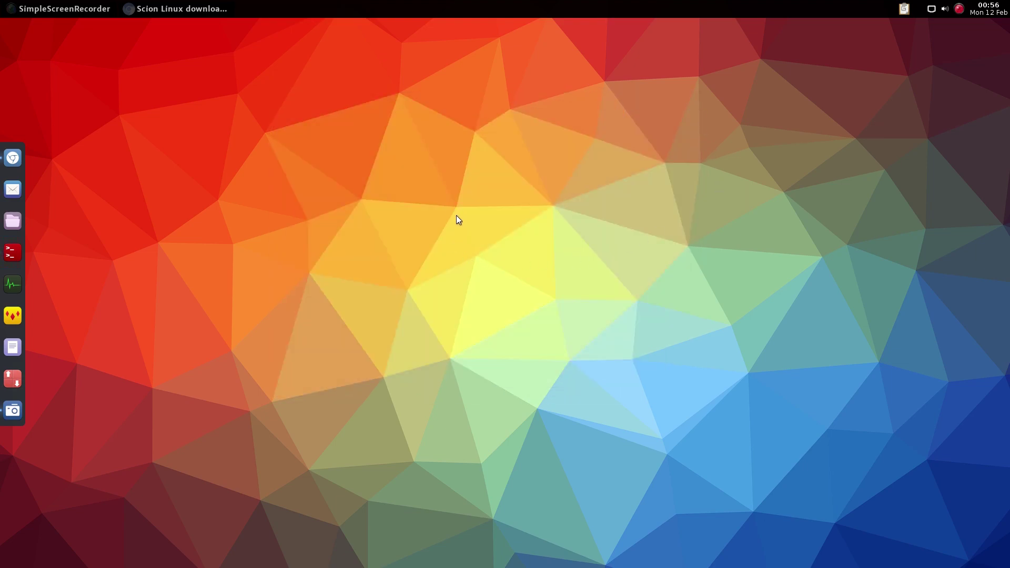
- On the Scion Linux SourceForge page, browse Files > Releases > testing-1 ISOs, then close Chromium
{"action": "left_click", "coordinate": [153, 9]}
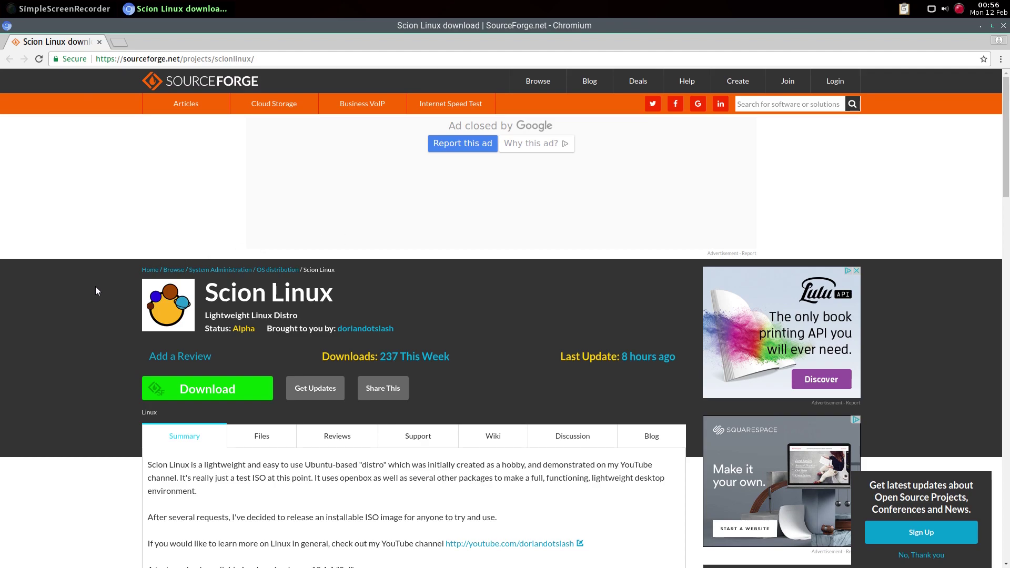
{"action": "scroll", "coordinate": [95, 286], "scroll_direction": "down", "scroll_amount": 5}
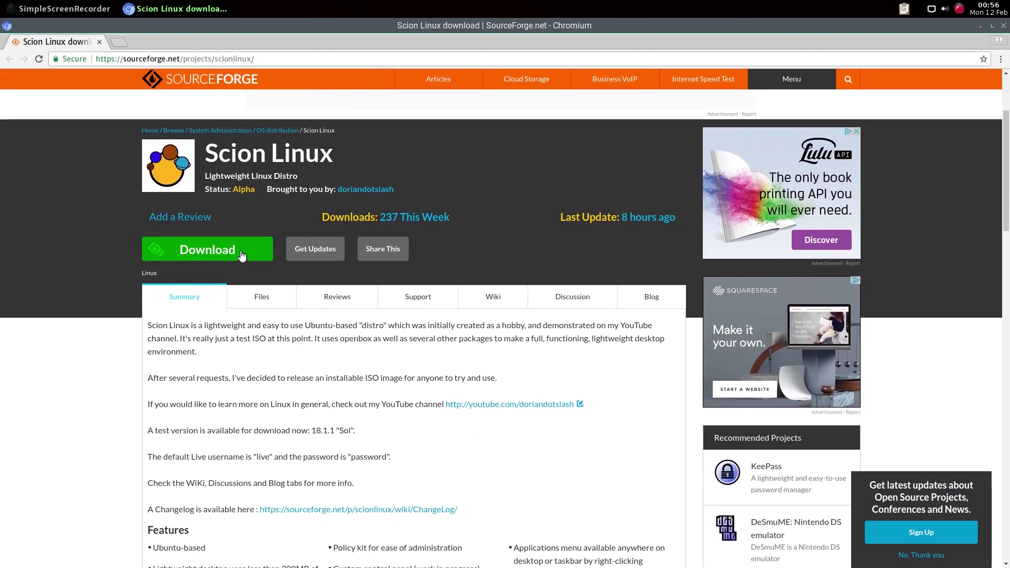
{"action": "left_click", "coordinate": [258, 302]}
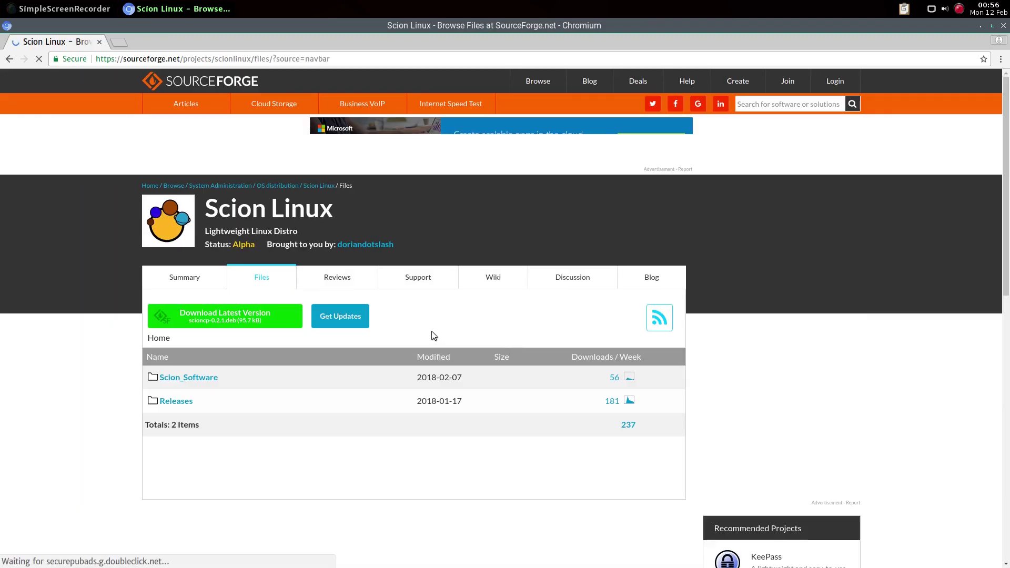
{"action": "scroll", "coordinate": [432, 331], "scroll_direction": "down", "scroll_amount": 2}
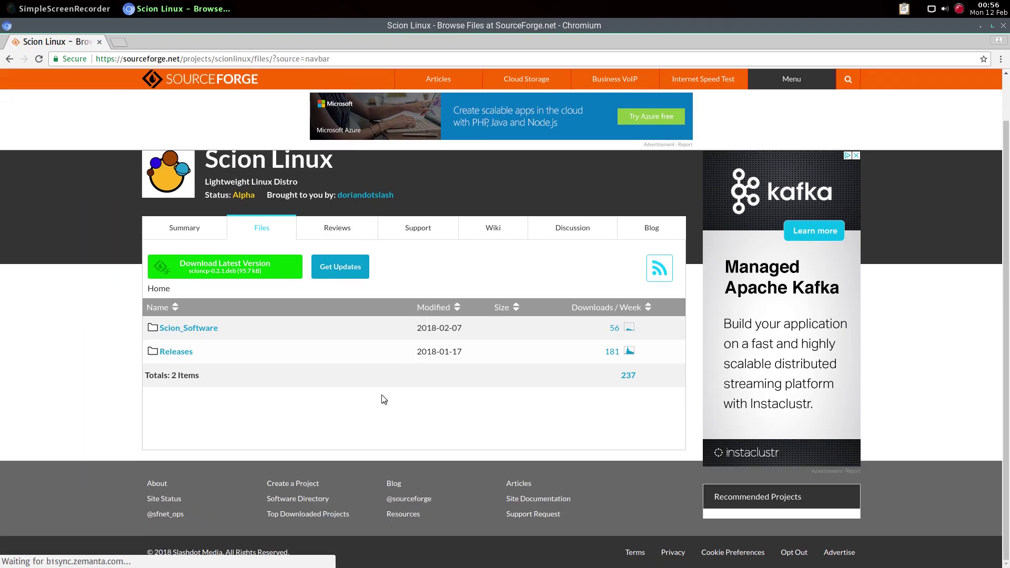
{"action": "left_click", "coordinate": [183, 356]}
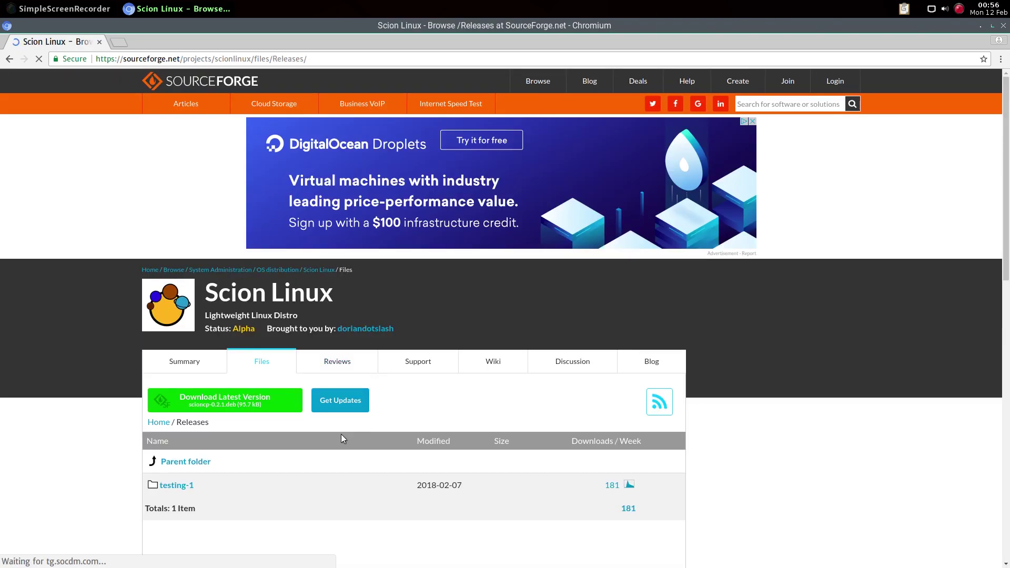
{"action": "scroll", "coordinate": [355, 402], "scroll_direction": "down", "scroll_amount": 1}
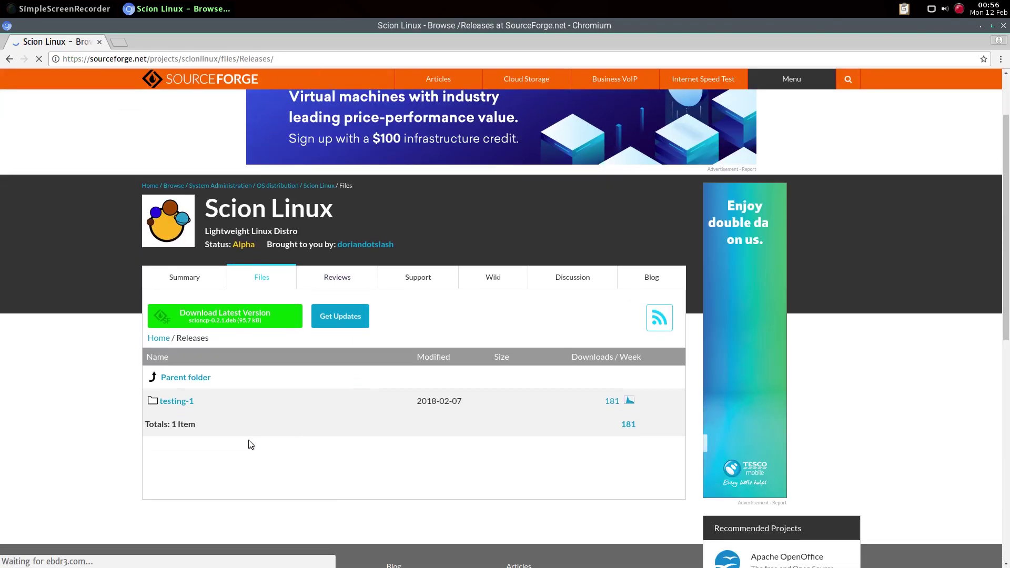
{"action": "left_click", "coordinate": [189, 406]}
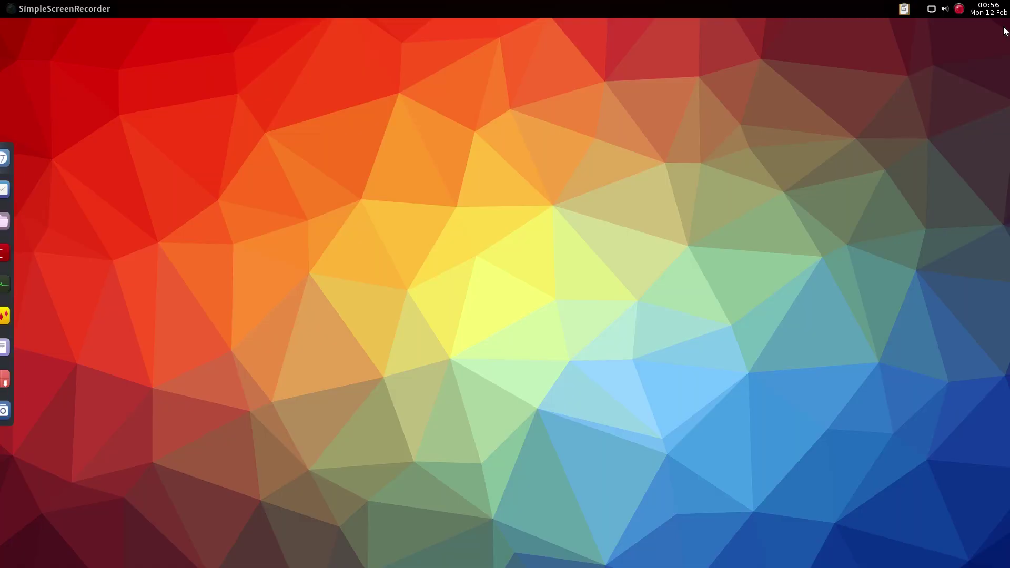
{"action": "left_click", "coordinate": [1004, 26]}
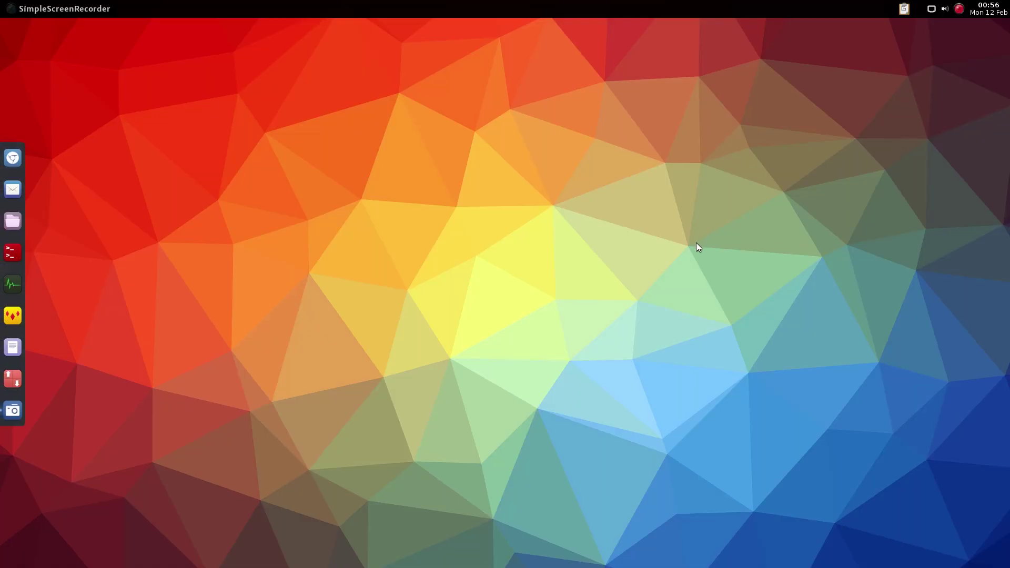